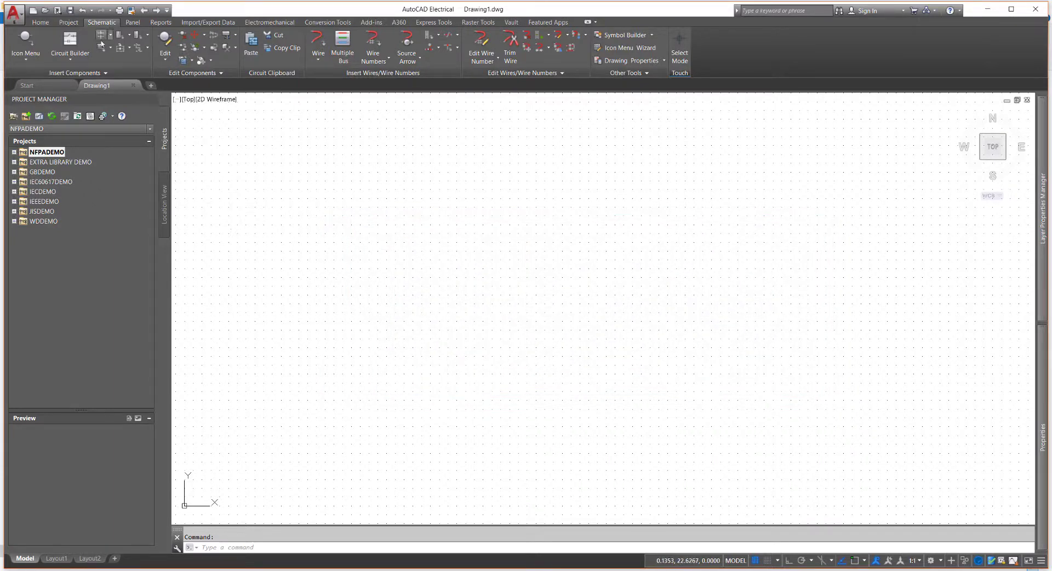
- Start a project copy with the active NFPADEMO project, Nfpademo.wdp, as the source
click(70, 23)
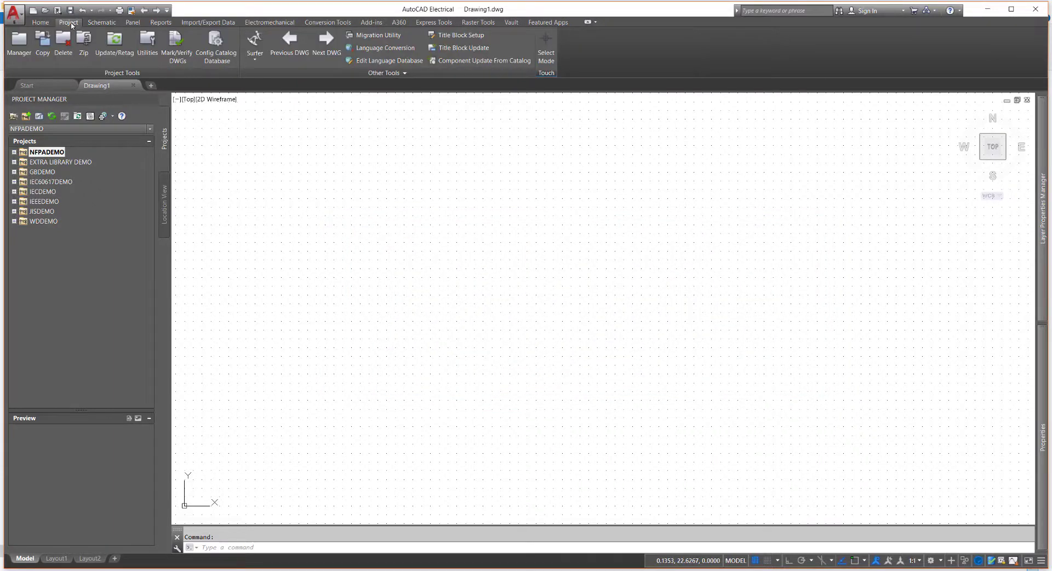
click(43, 52)
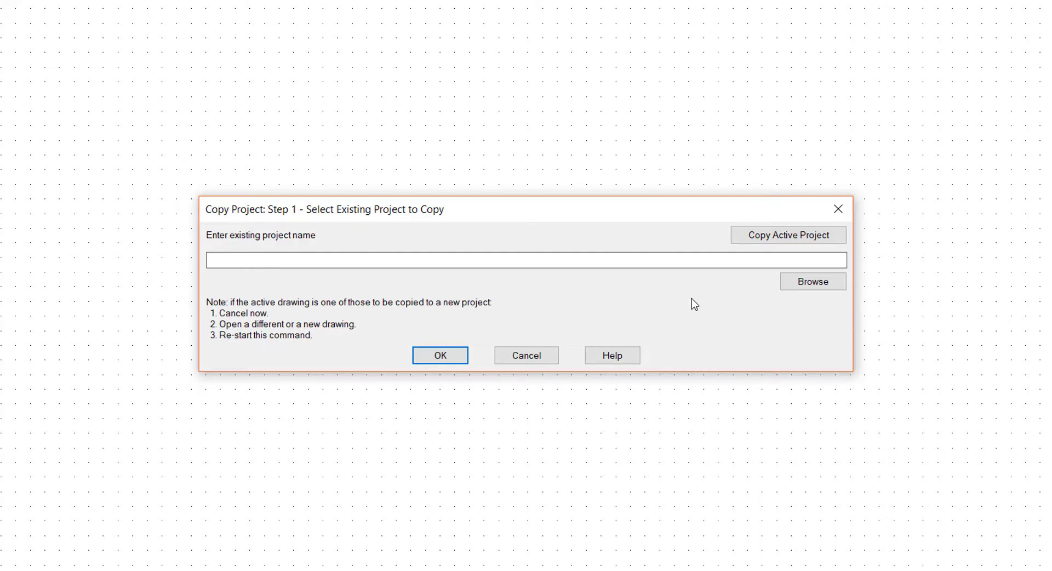
click(837, 235)
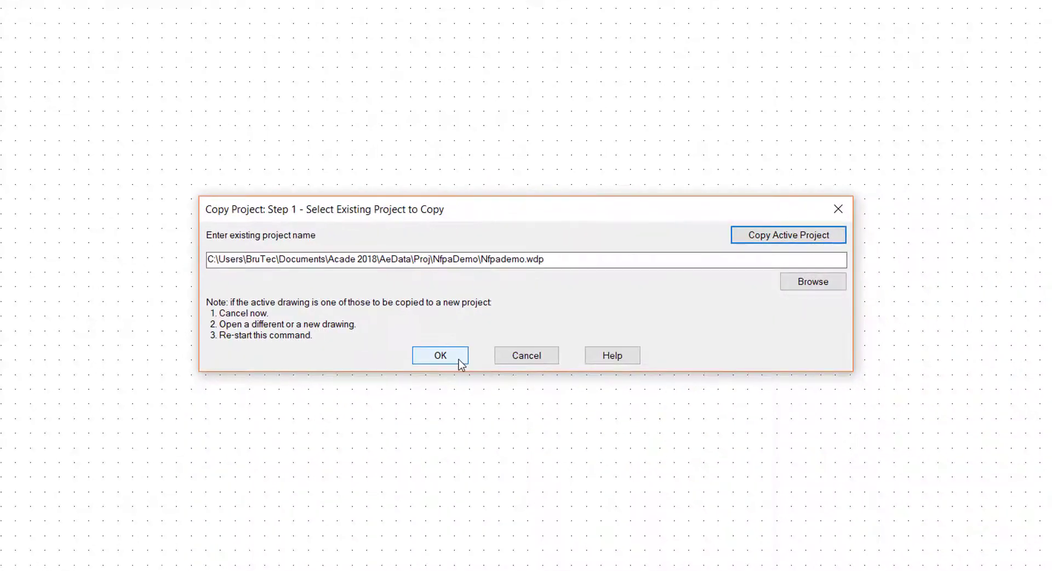
- Confirm the source project and create a new 'Quick Start' folder under Proj
click(441, 355)
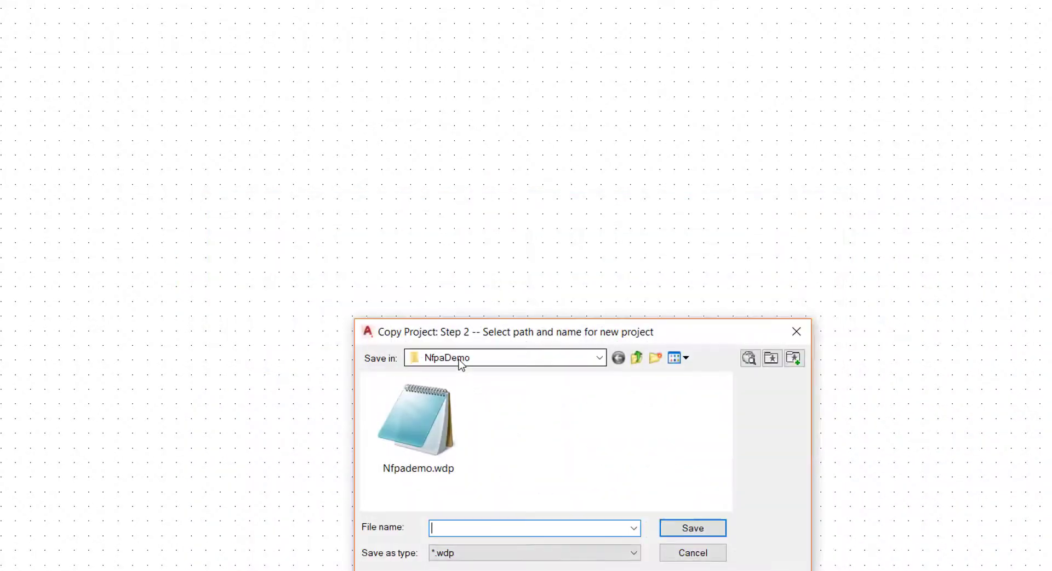
drag(511, 331, 482, 202)
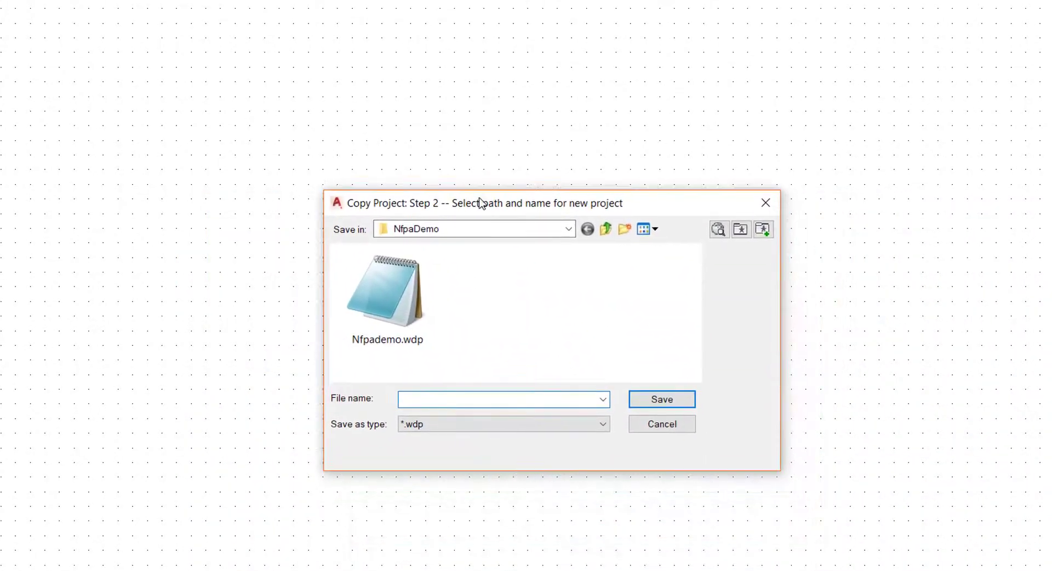
click(605, 234)
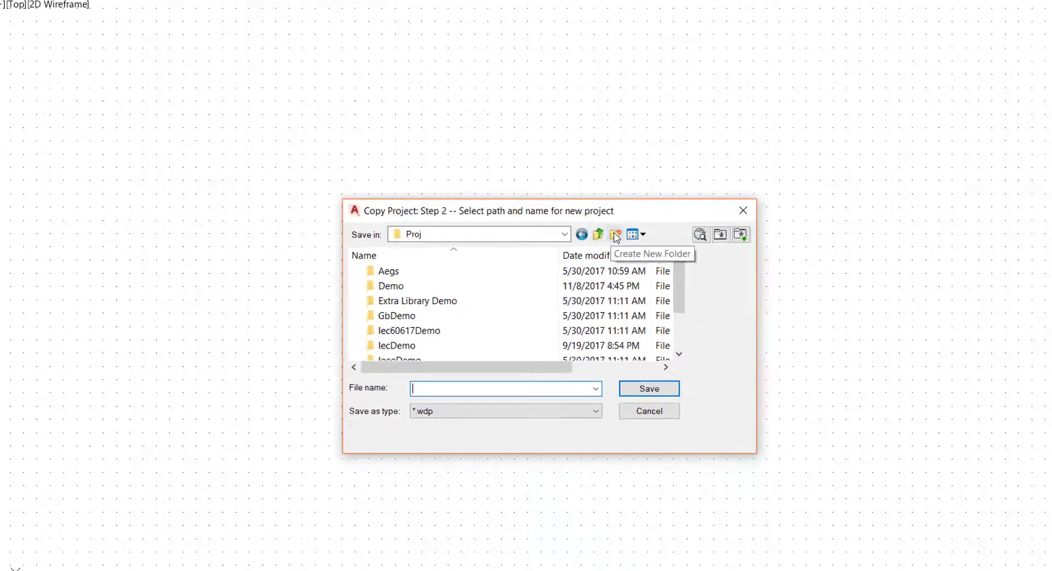
click(624, 230)
right_click(447, 305)
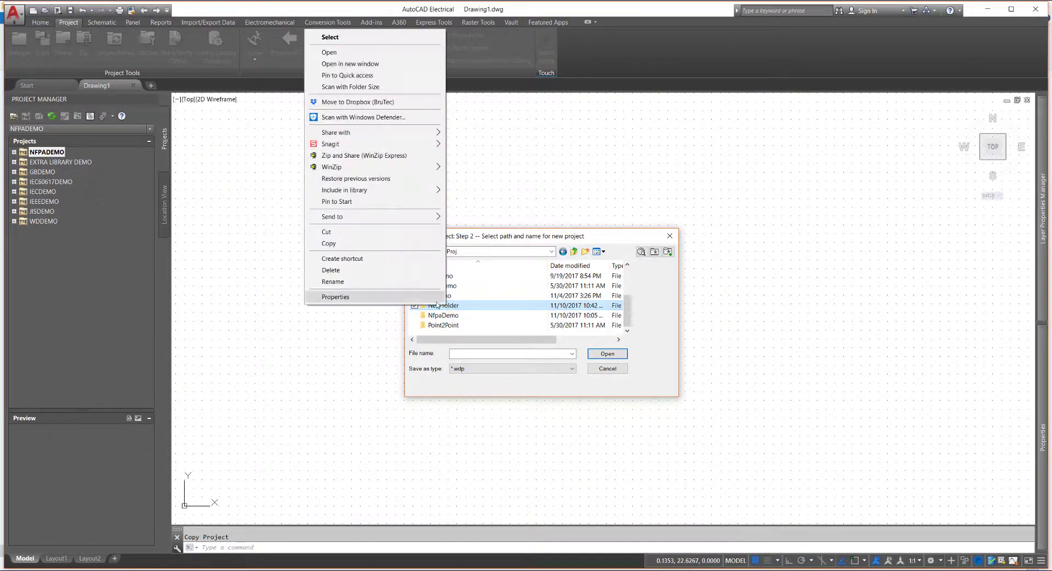
click(382, 282)
text(Quick Start)
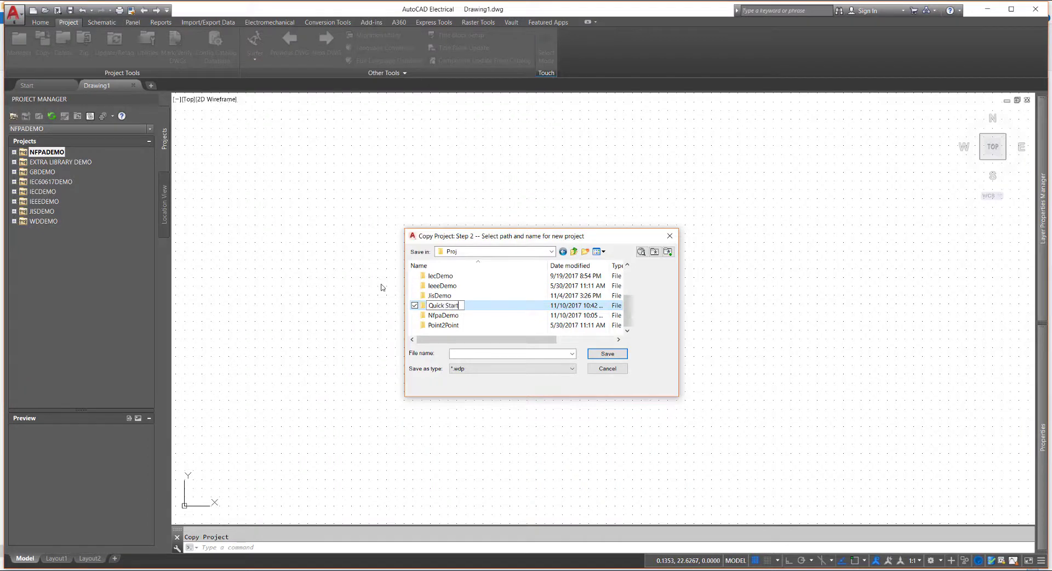
key(Return)
- Save the new project as 'Quick Start Copy' inside the Quick Start folder
right_click(434, 325)
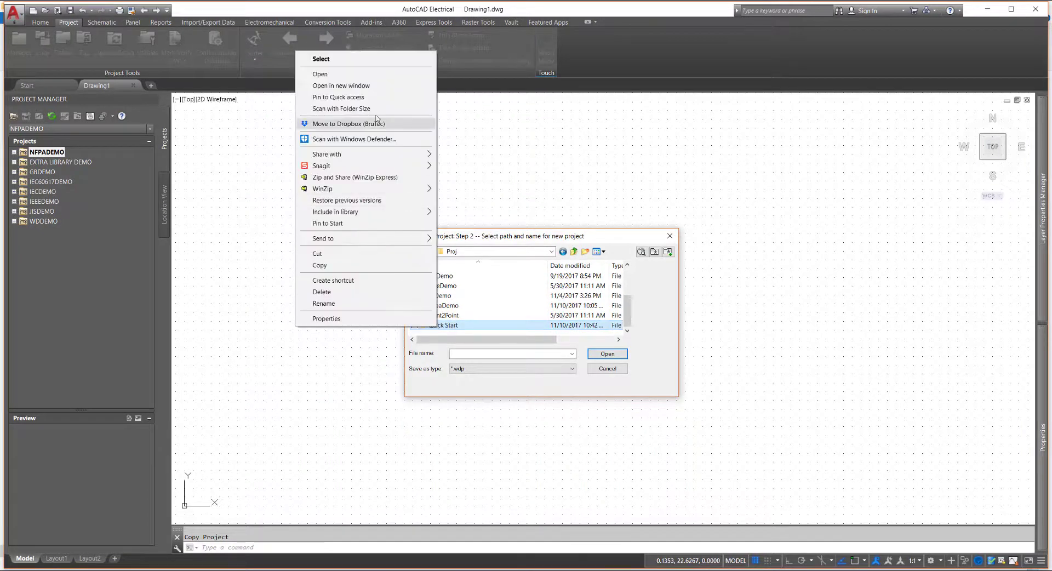
click(357, 74)
click(474, 353)
text(Qu)
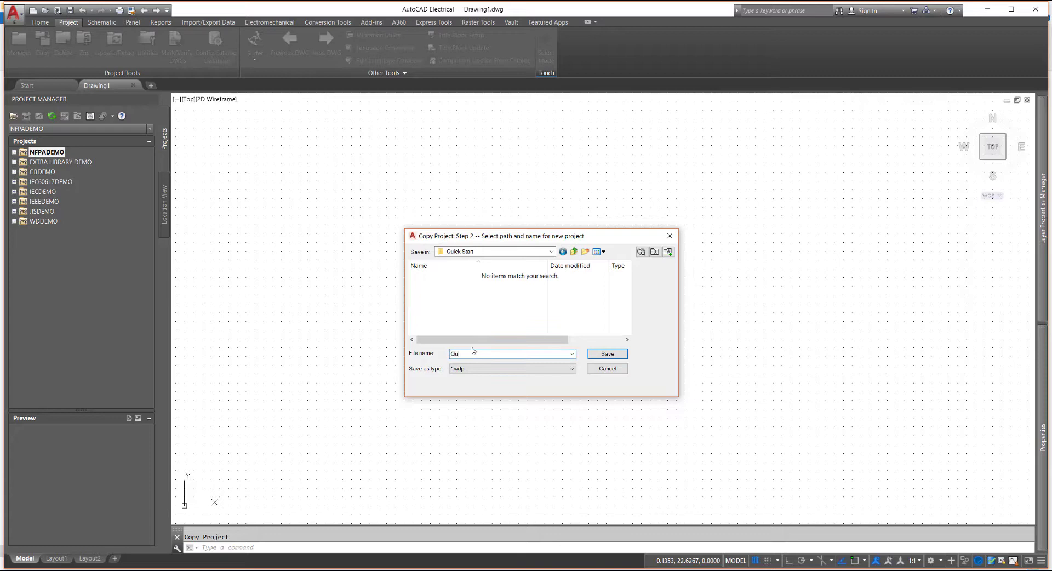
text(ick Start Copy)
click(607, 353)
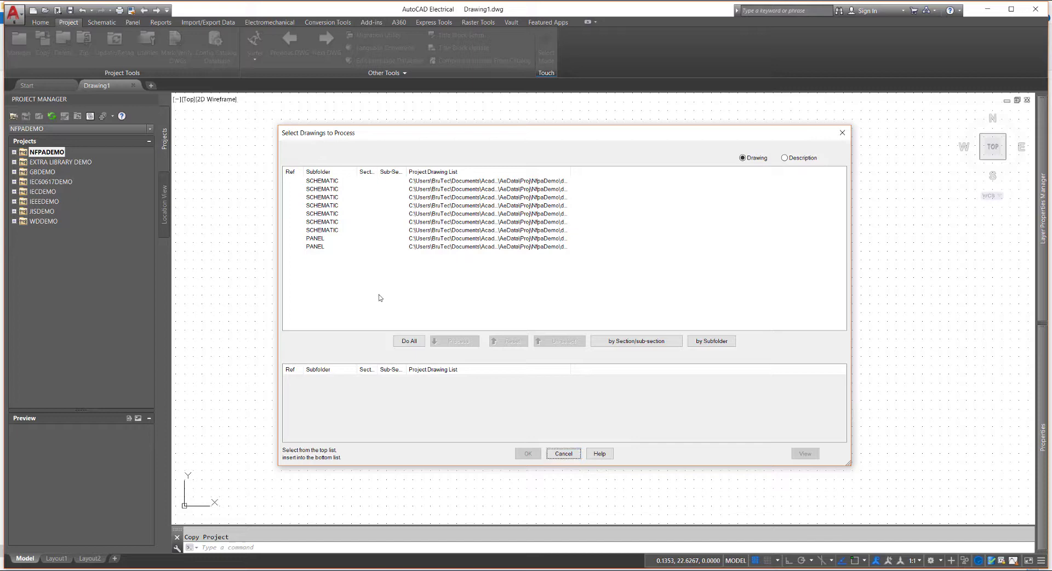
- Queue the third and fifth SCHEMATIC drawings, then all remaining drawings, for copying and confirm
click(329, 197)
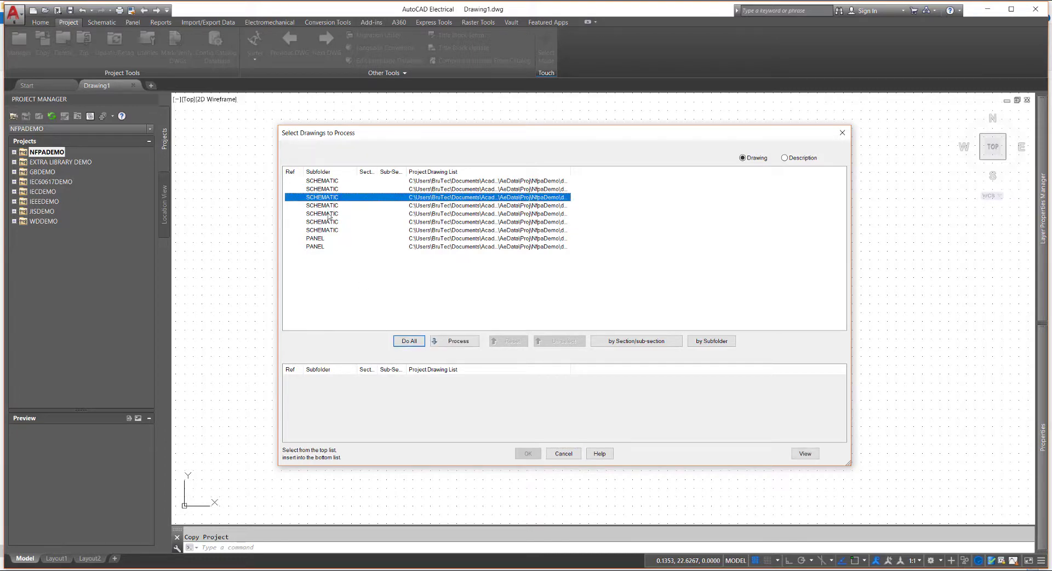
ctrl+click(329, 214)
click(445, 341)
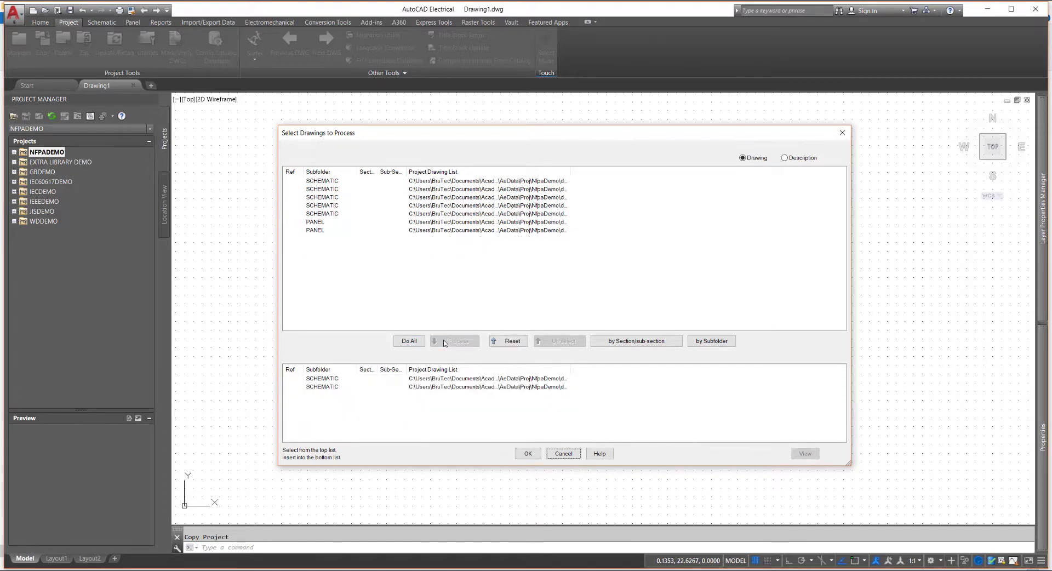
click(410, 341)
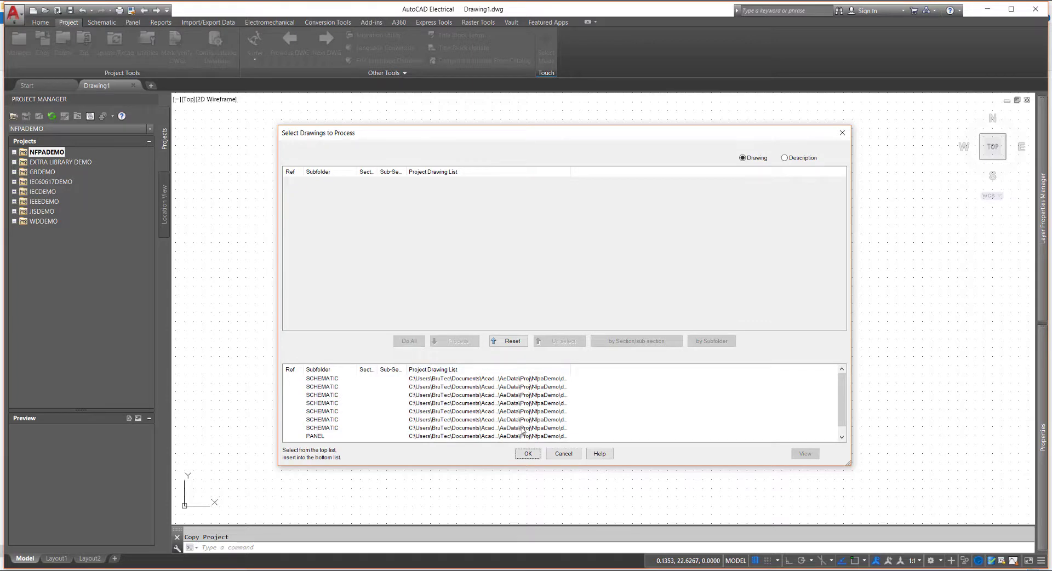
click(528, 454)
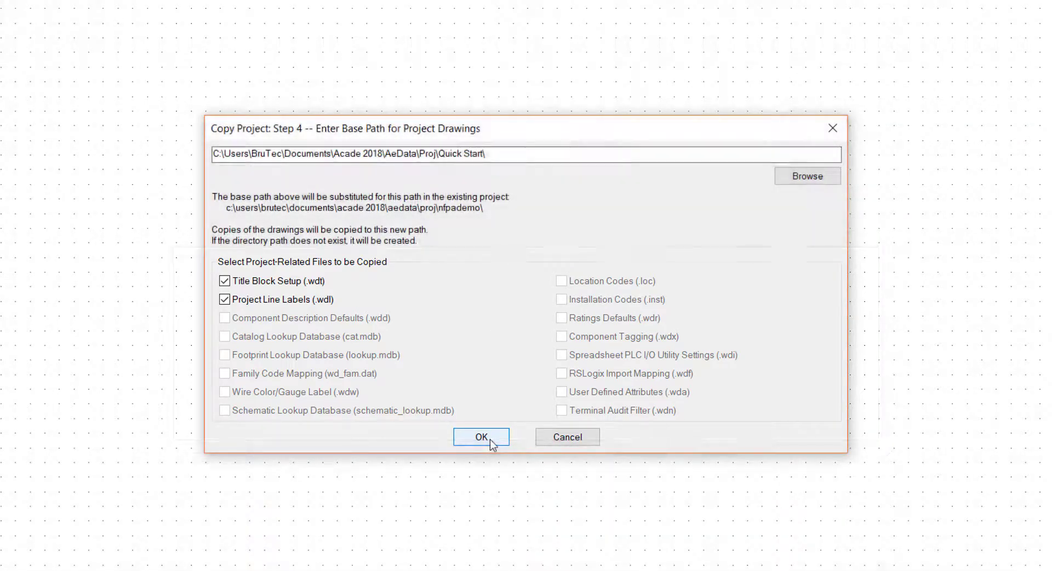
- Accept the Quick Start base path with Title Block Setup and Project Line Labels files copied
click(489, 440)
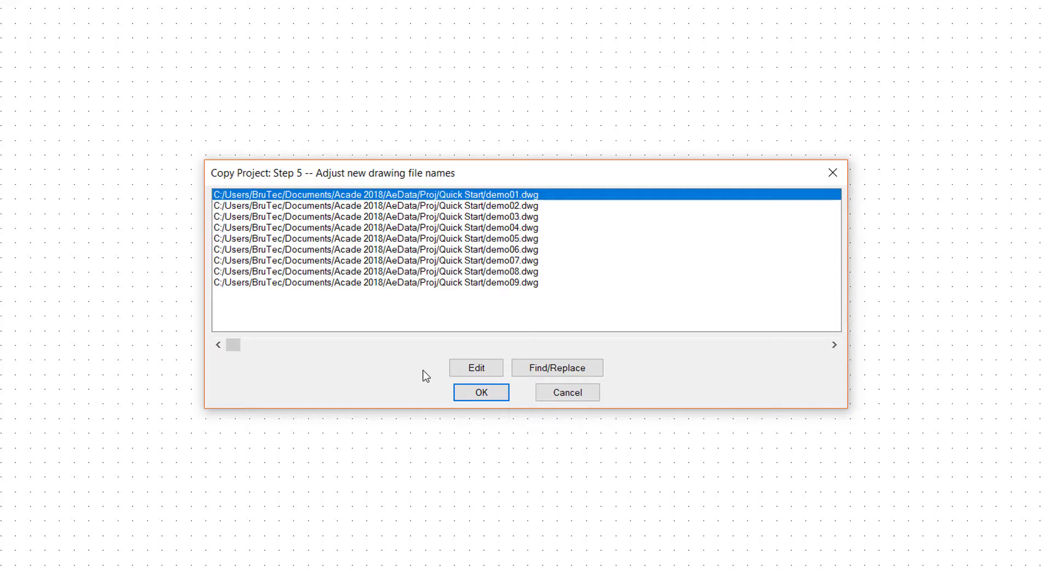
- Rename the copied drawing files by replacing 'demo' with 'QSCopy' and finish the copy
click(540, 372)
text(demo)
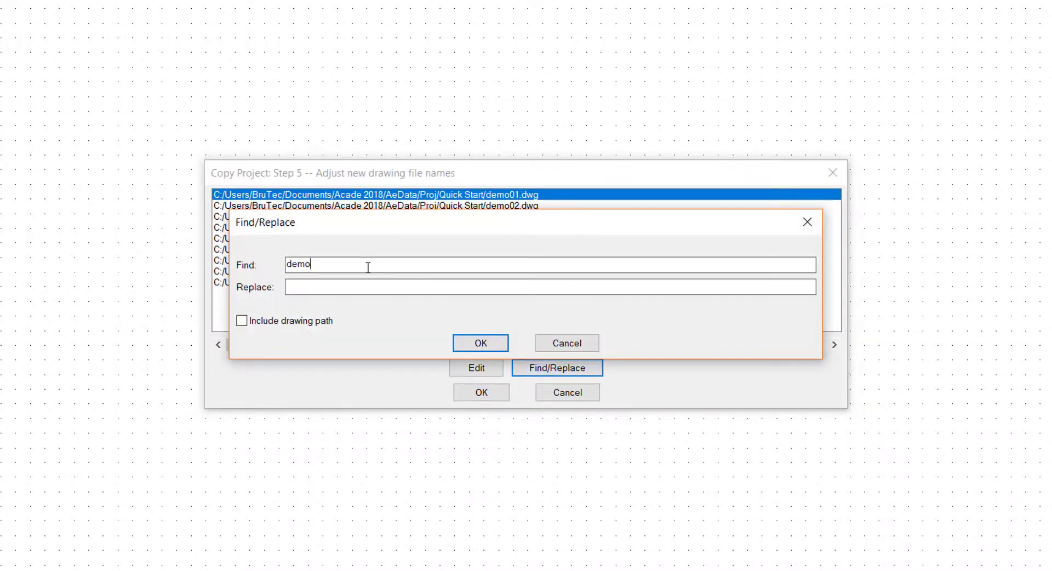
key(Tab)
text(QSCopy)
click(470, 342)
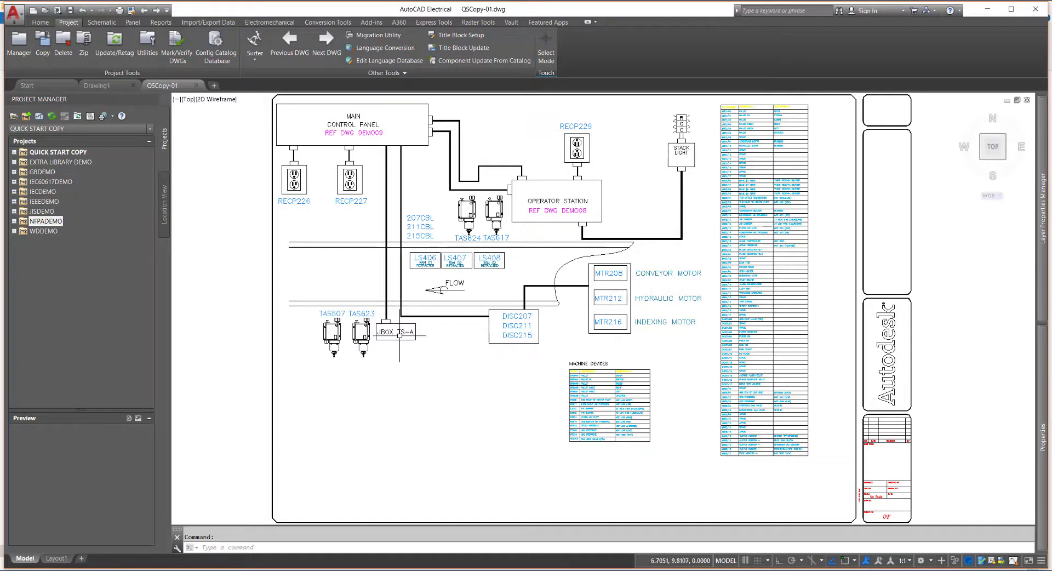
- Add a new subfolder named 'Quick' to the Quick Start Copy project
right_click(59, 154)
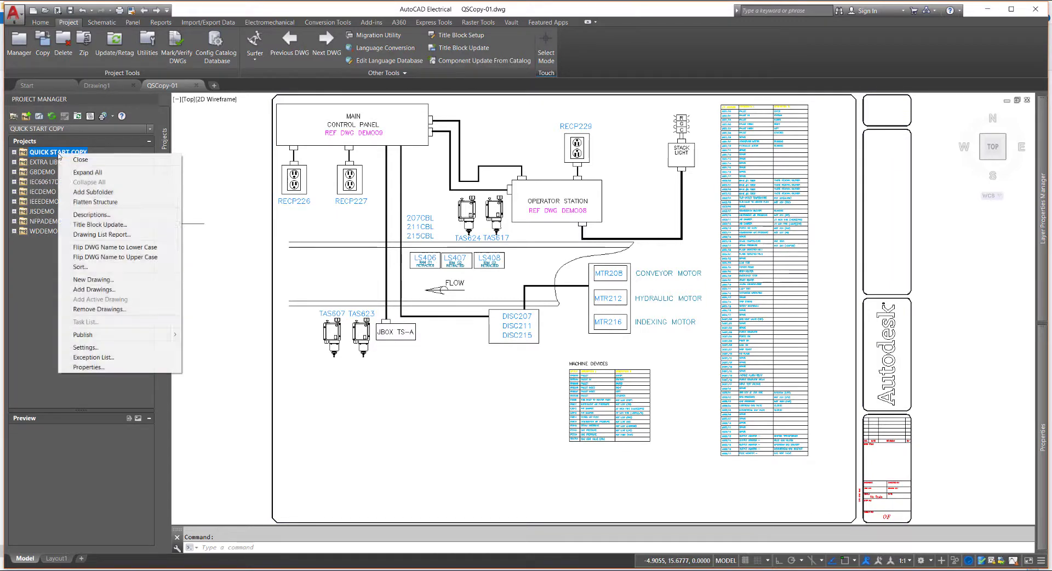
click(85, 192)
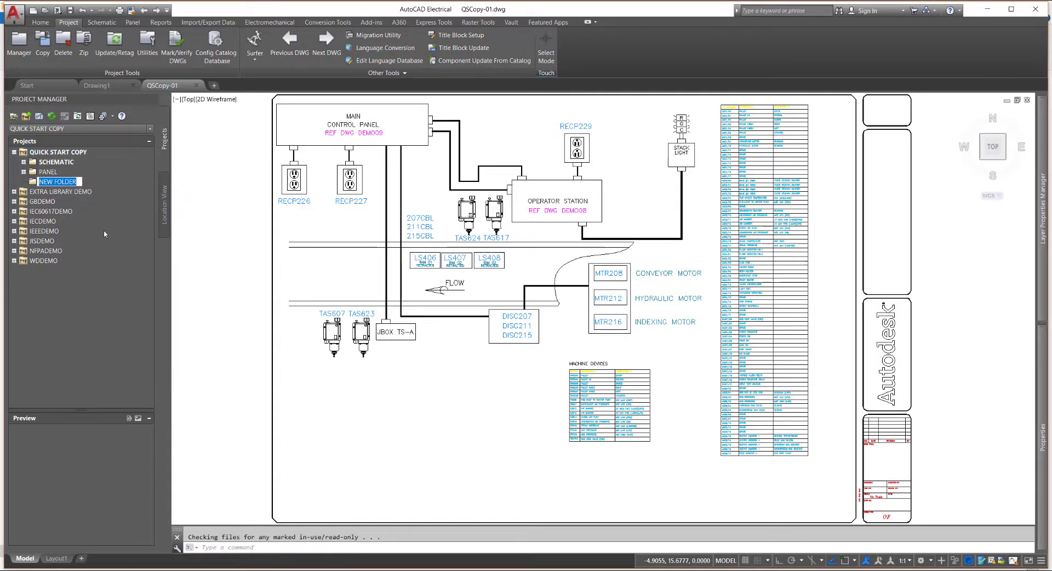
text(Quick Start)
key(Escape)
- Move QSCopy-07.dwg and QSCopy-06.dwg into the new subfolder and refresh the project tree
click(24, 172)
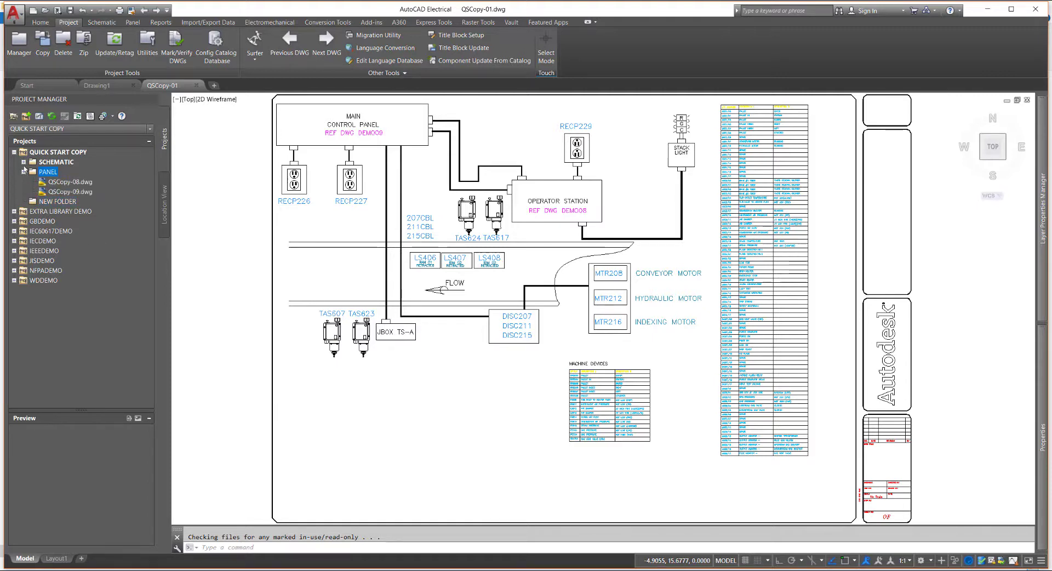
click(24, 161)
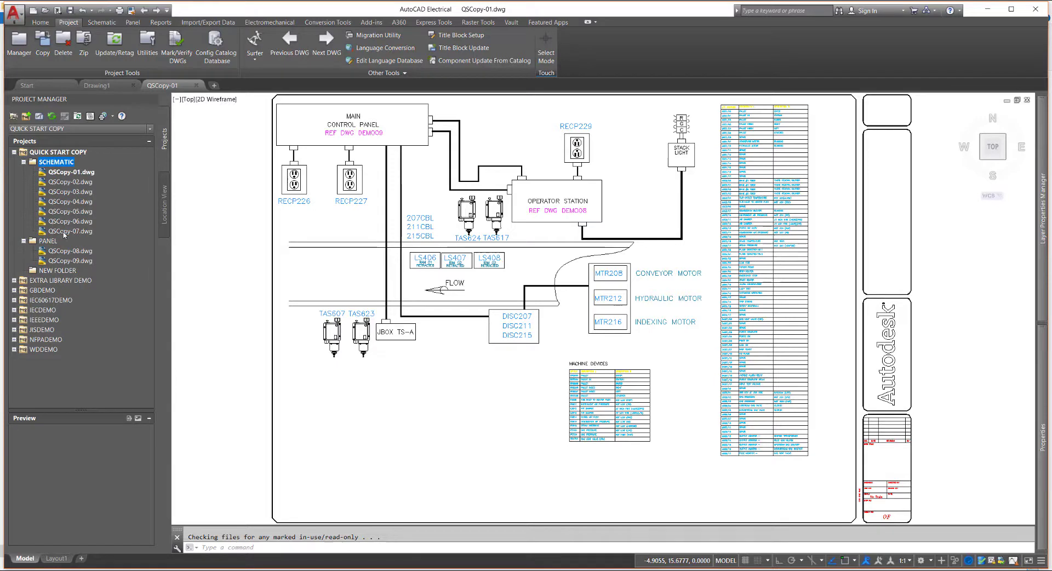
drag(65, 235, 66, 272)
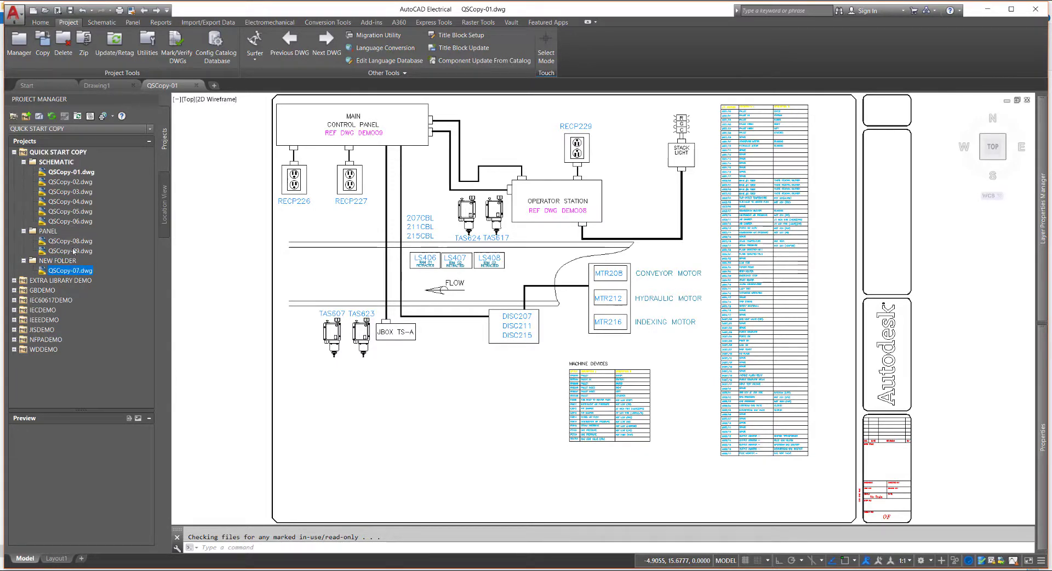
click(71, 223)
drag(71, 226, 65, 263)
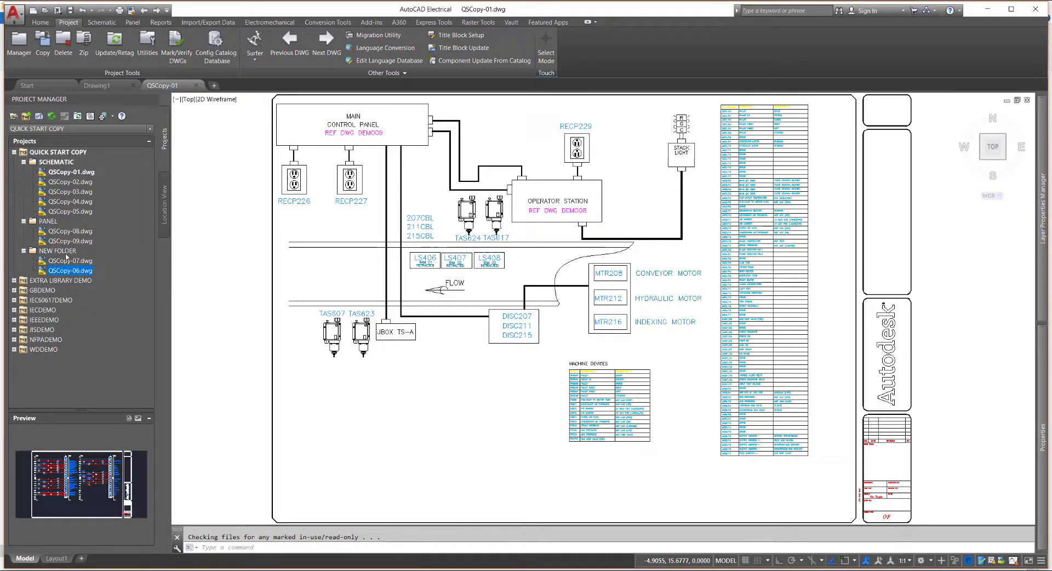
click(52, 118)
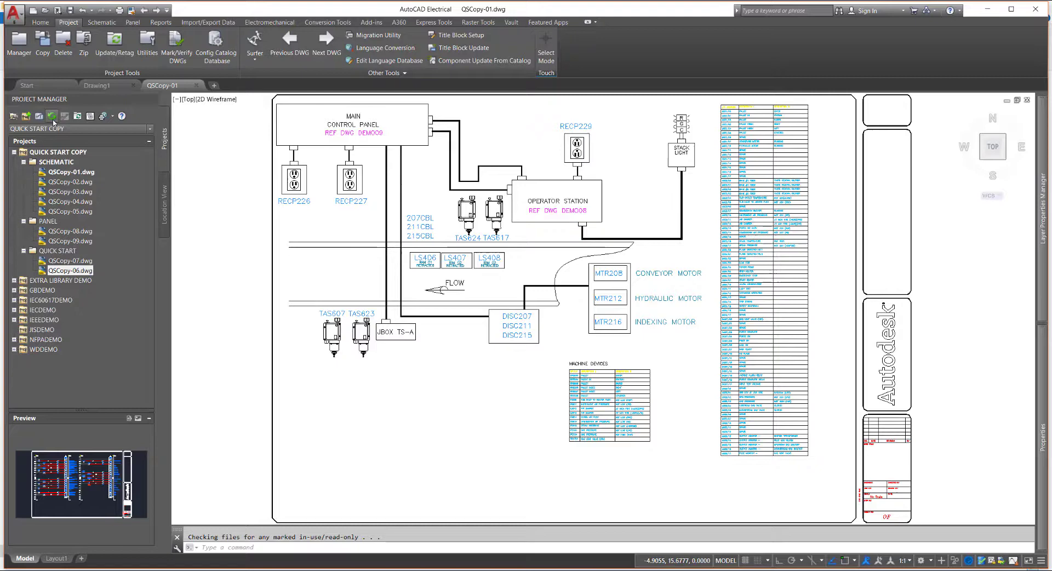